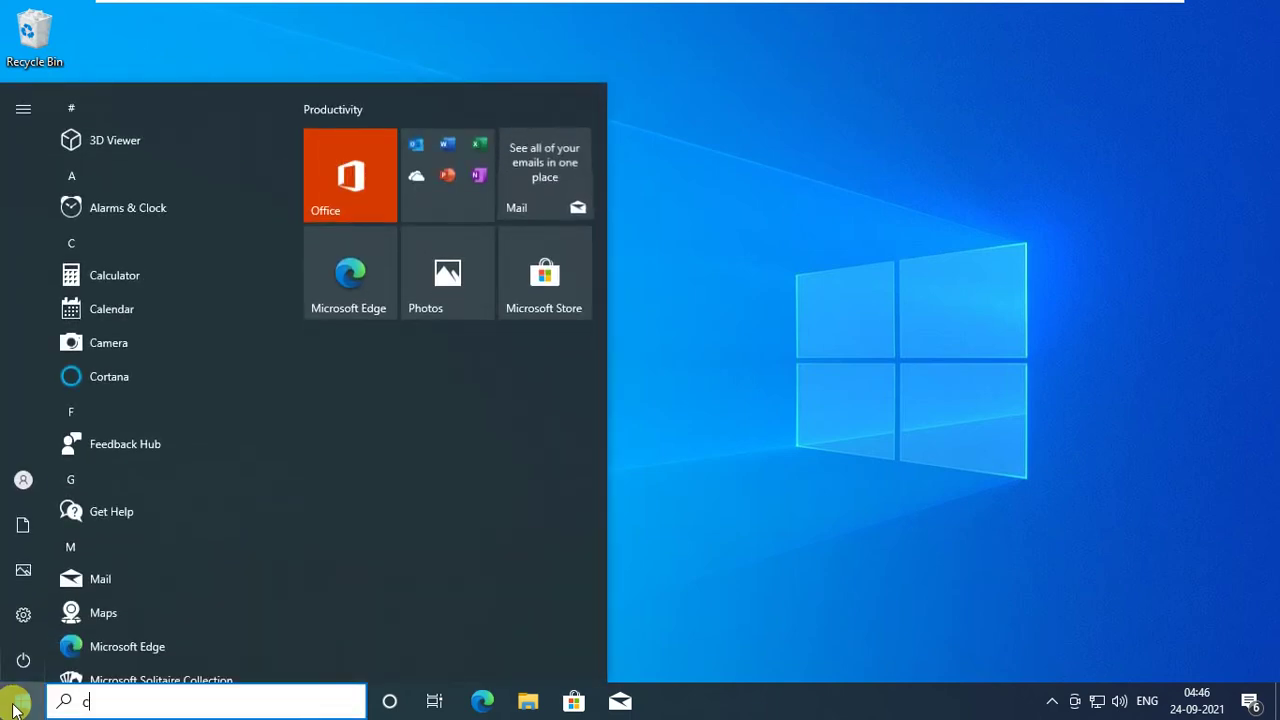
pyautogui.write('ont')
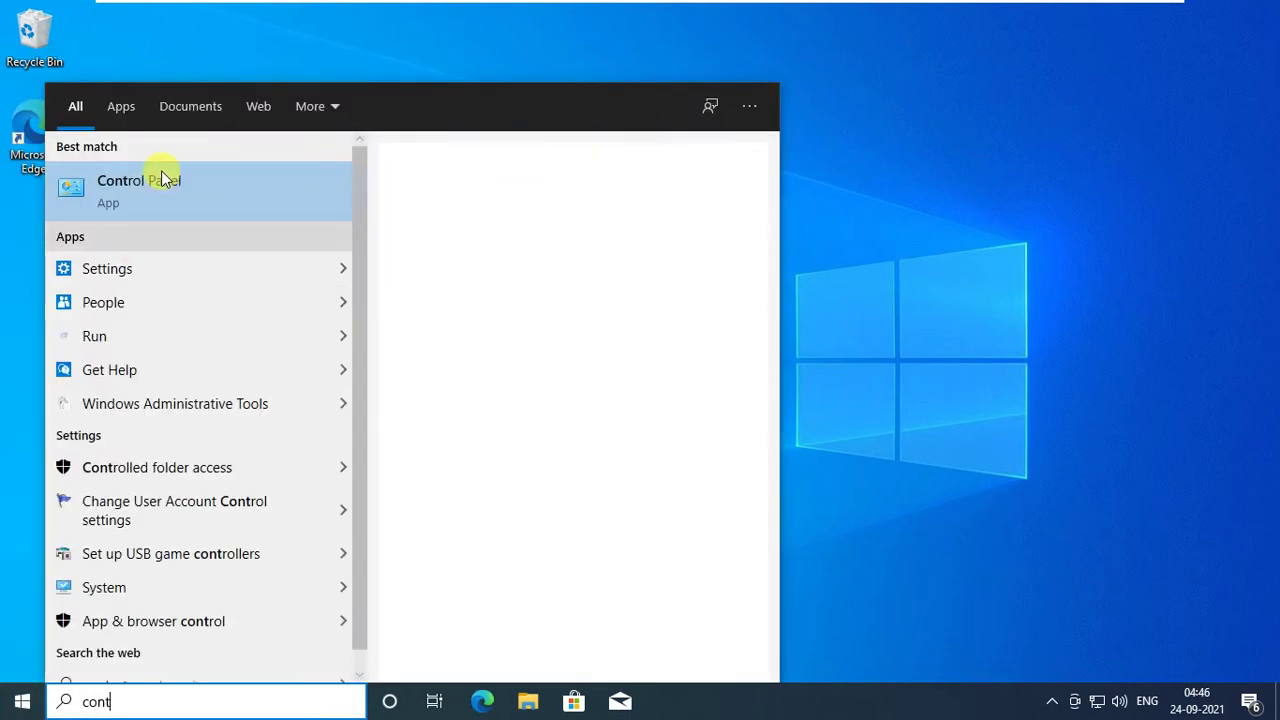
# Step: Open Control Panel maximized and go to the current user's User Accounts page
pyautogui.click(163, 192)
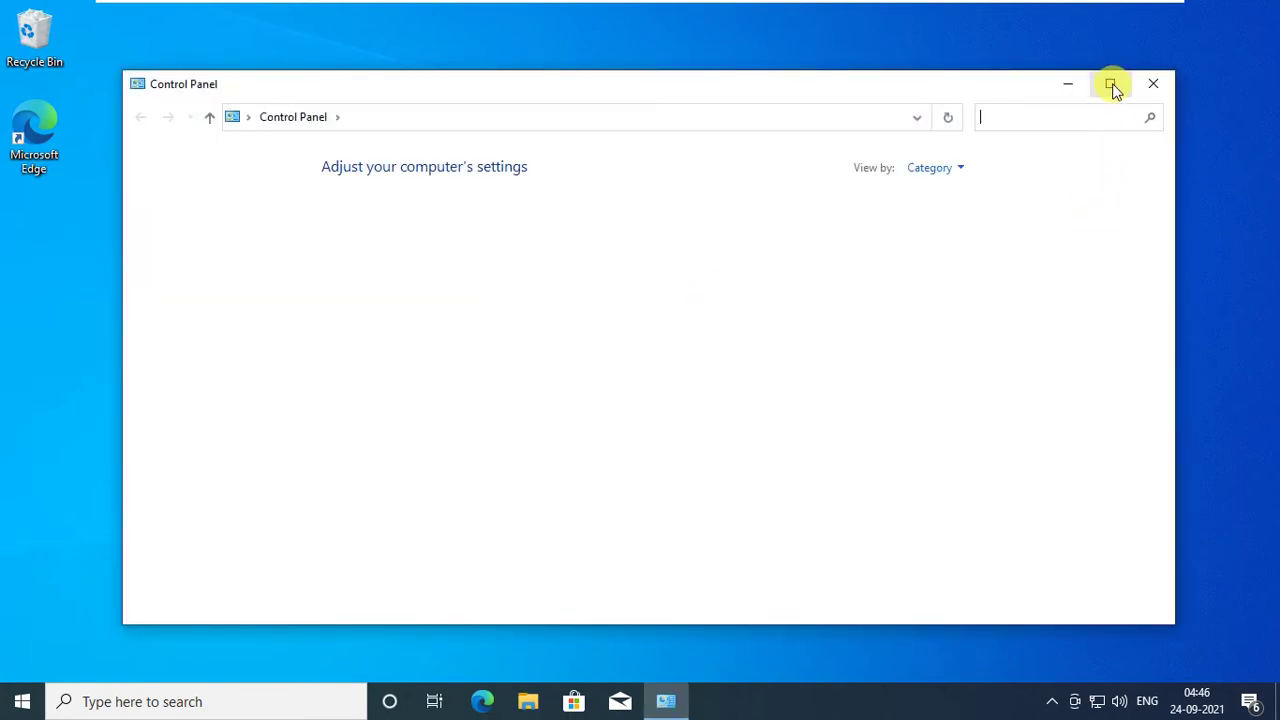
pyautogui.click(1113, 88)
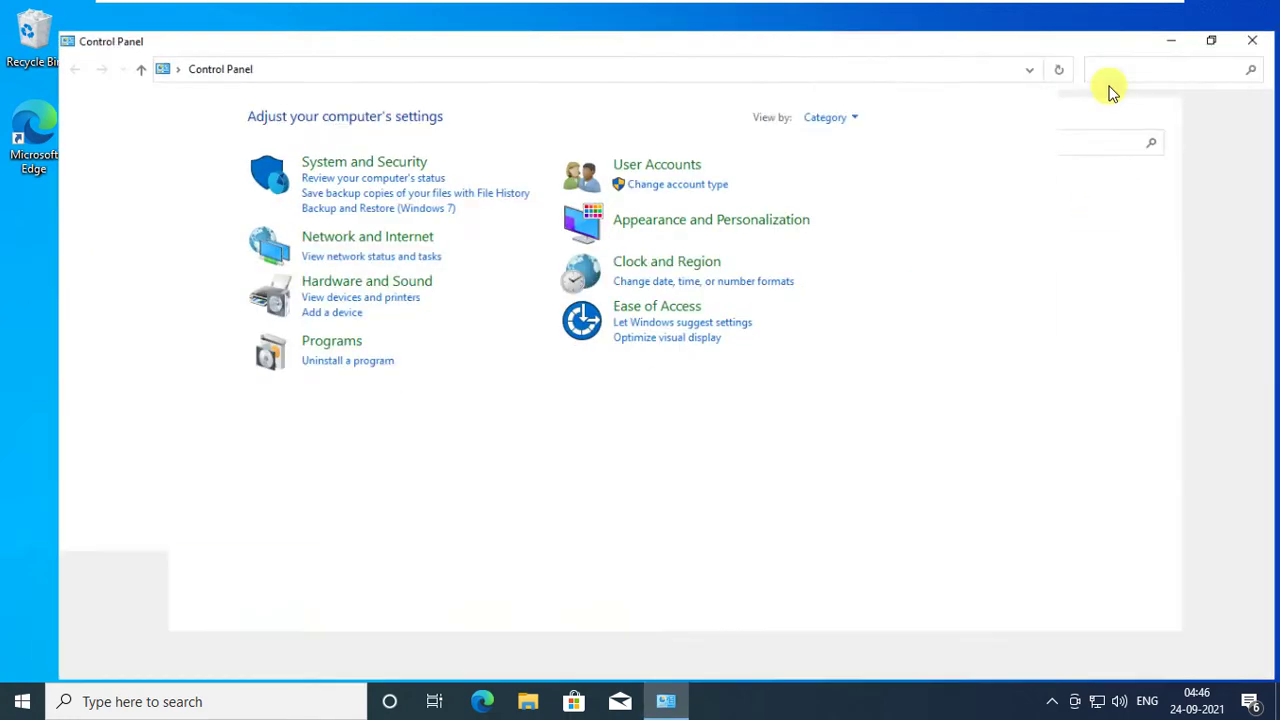
pyautogui.click(737, 141)
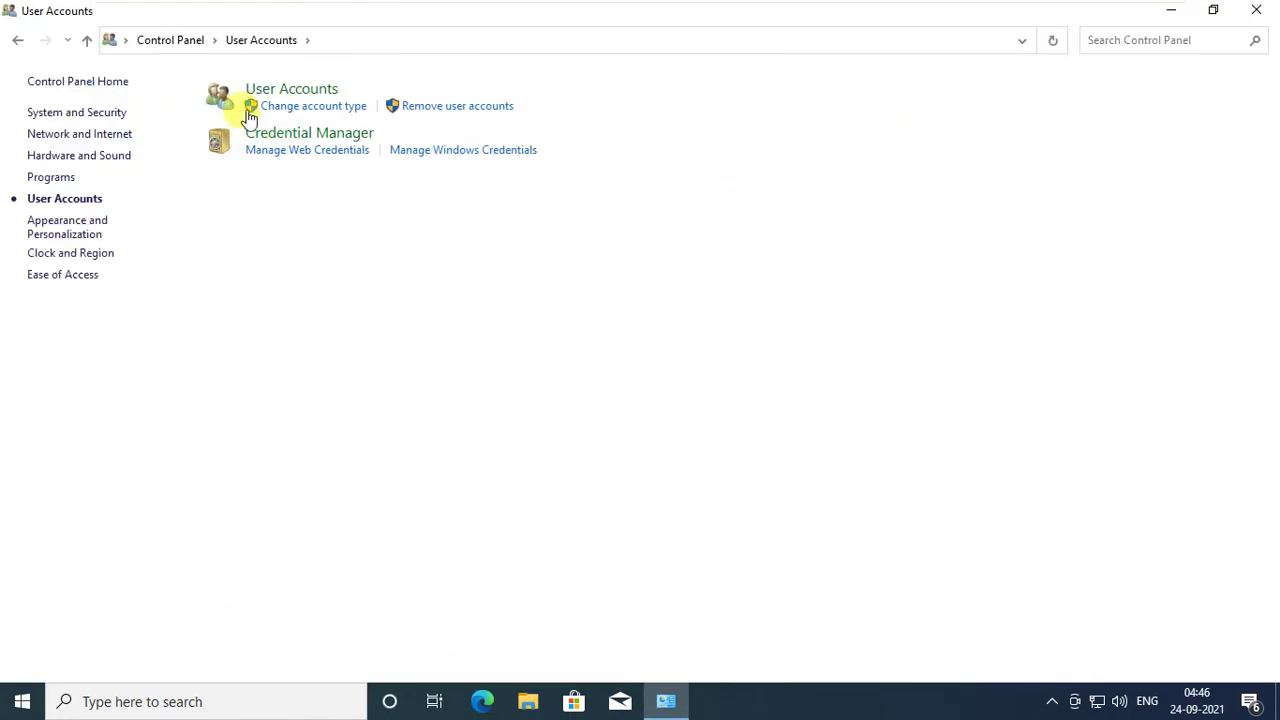
pyautogui.click(287, 90)
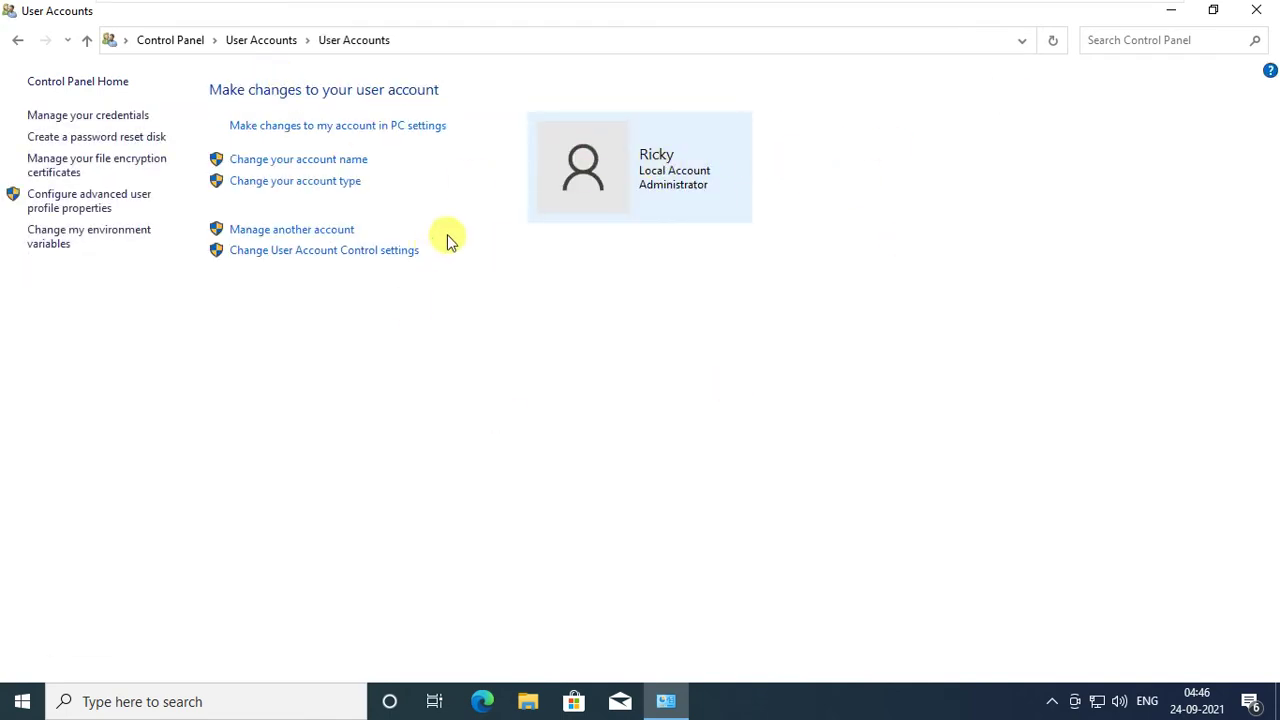
# Step: Minimize Control Panel and run Command Prompt as administrator, approving the UAC prompt
pyautogui.click(1172, 14)
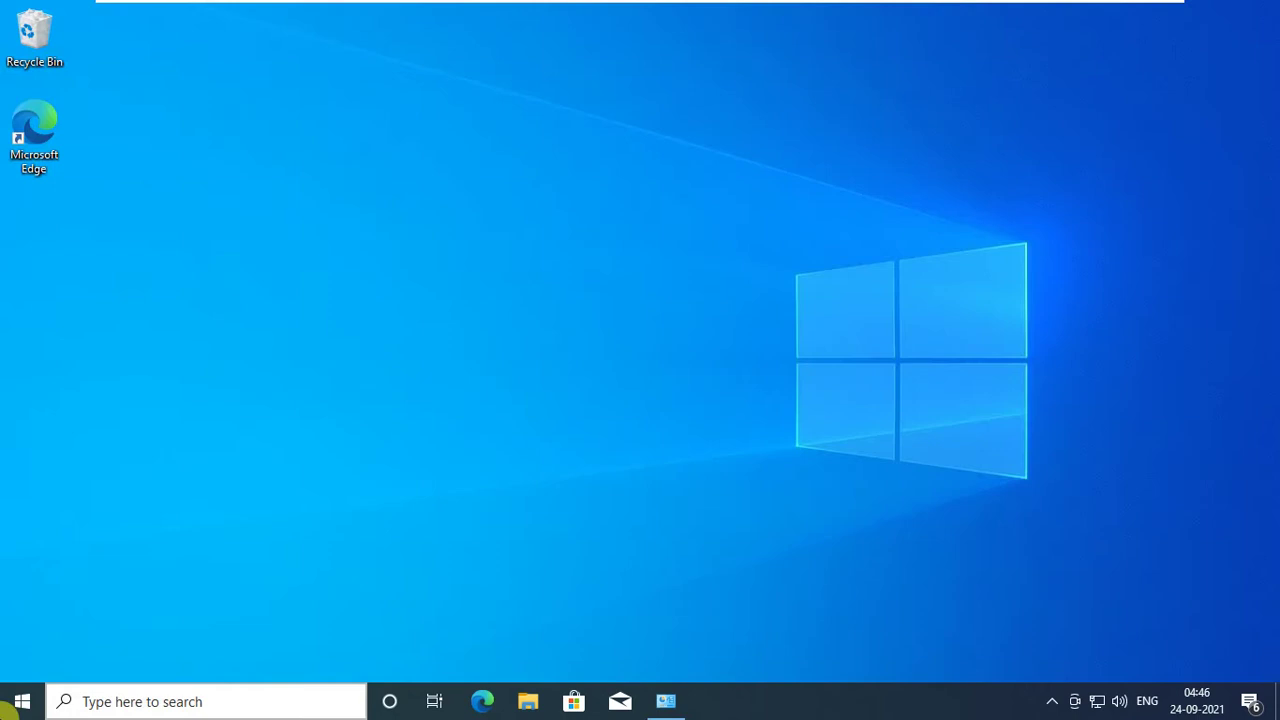
pyautogui.click(17, 709)
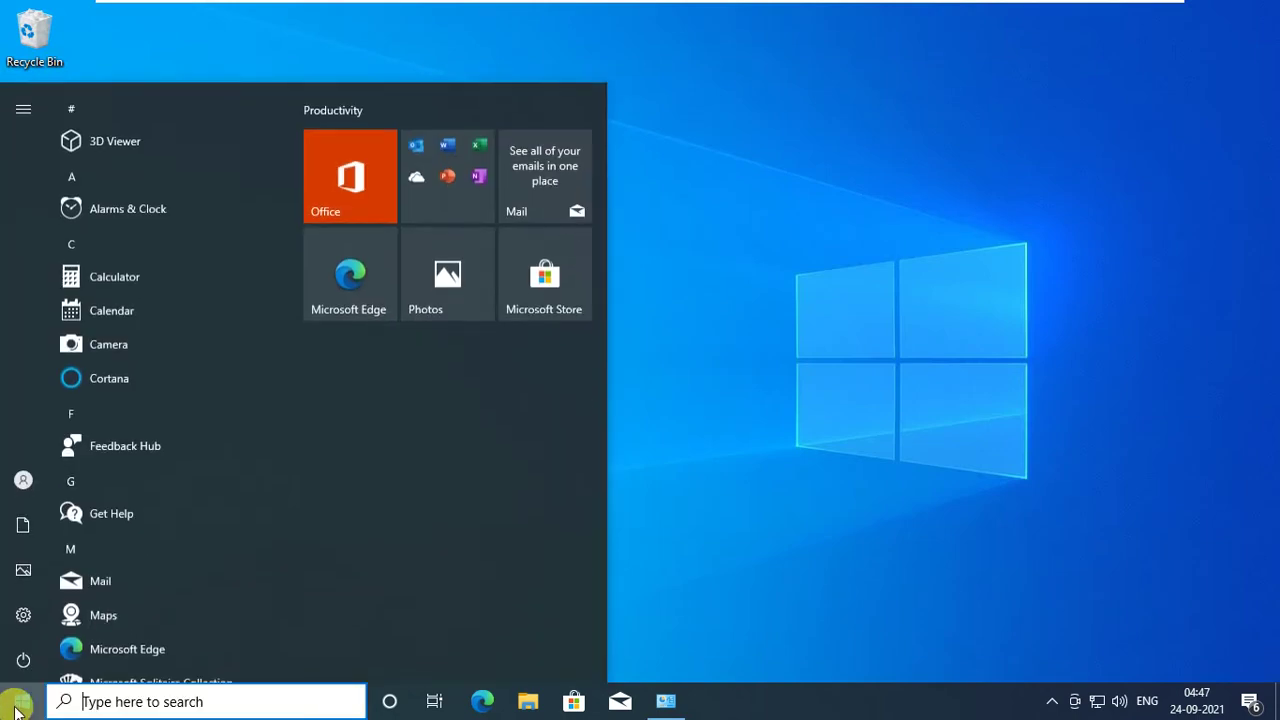
pyautogui.write('cmd')
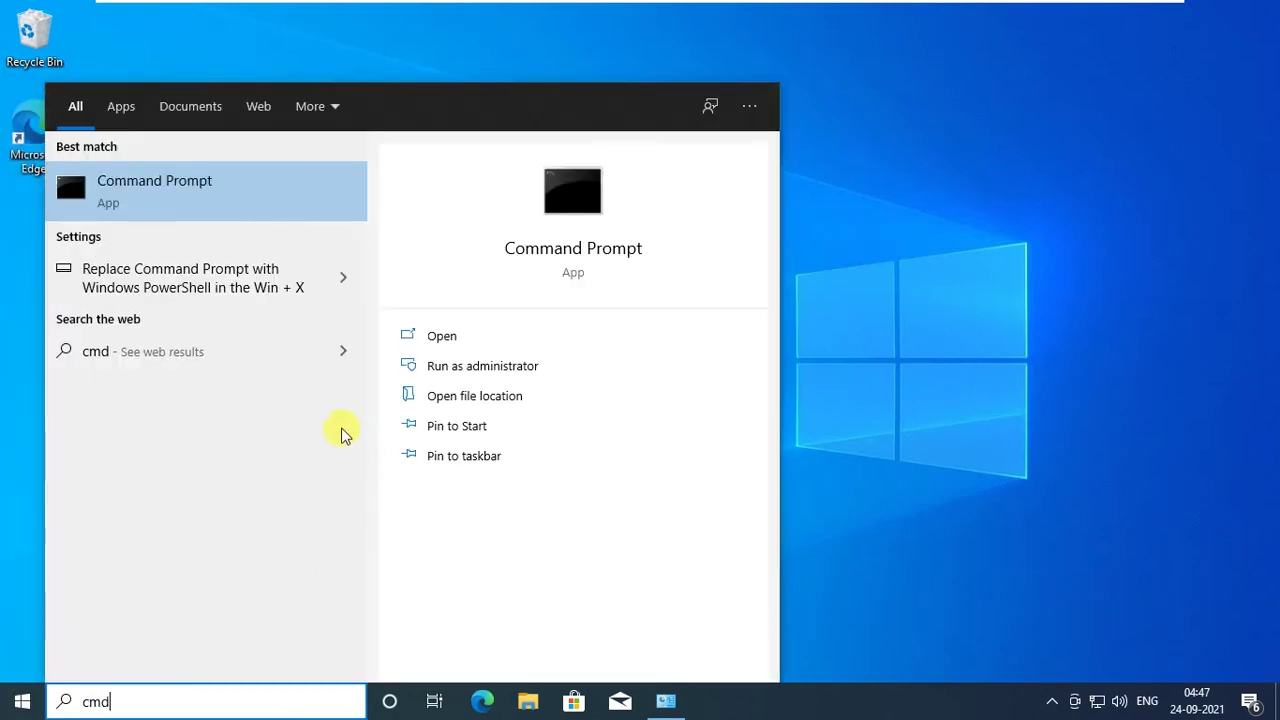
pyautogui.rightClick(202, 188)
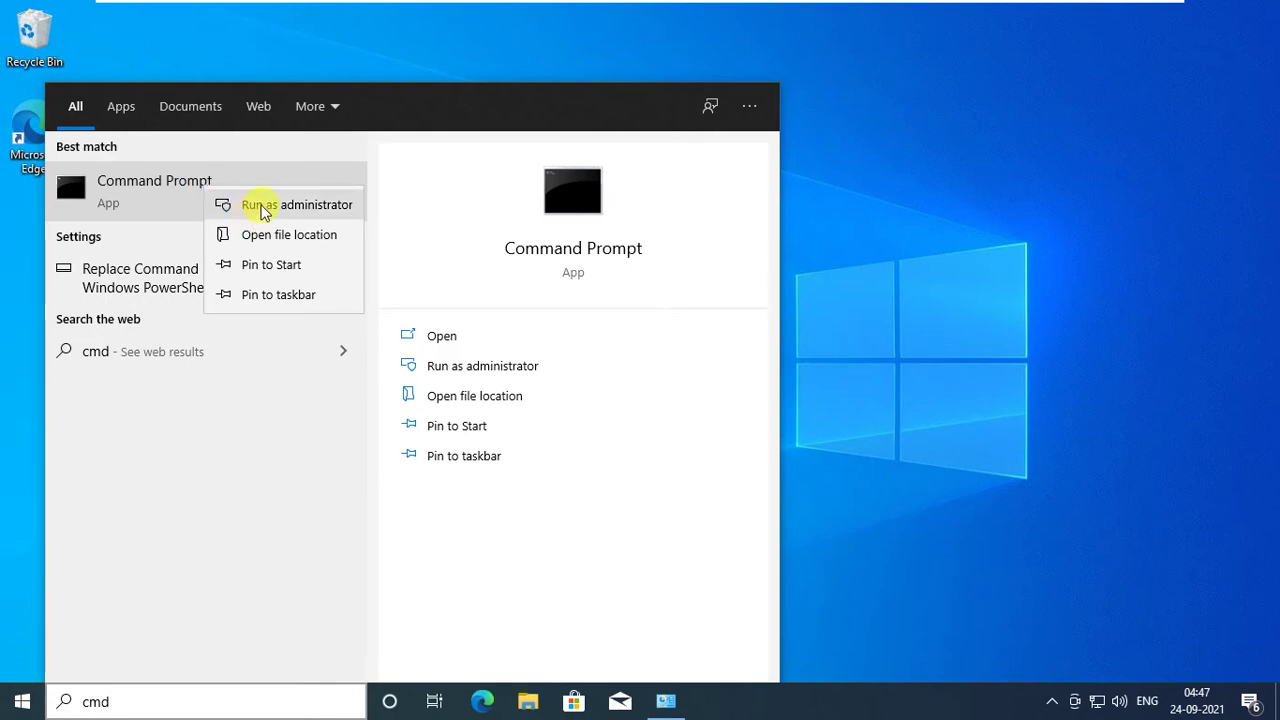
pyautogui.click(261, 205)
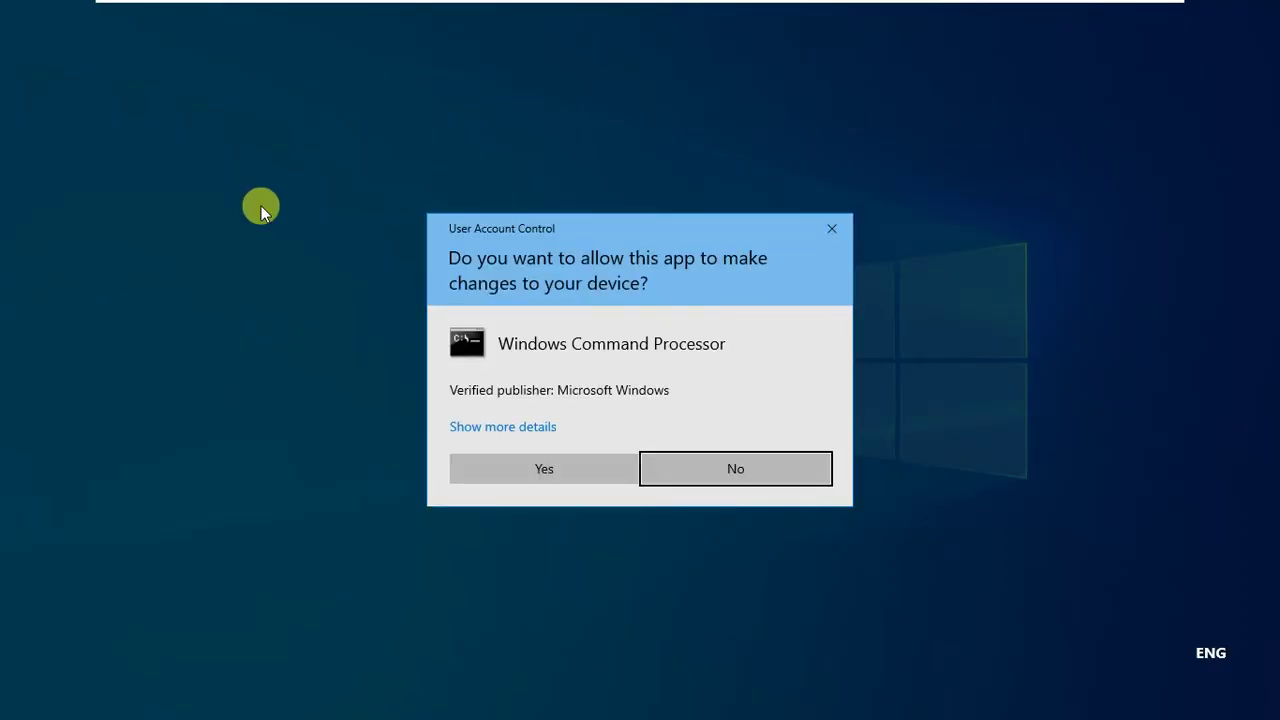
pyautogui.click(546, 479)
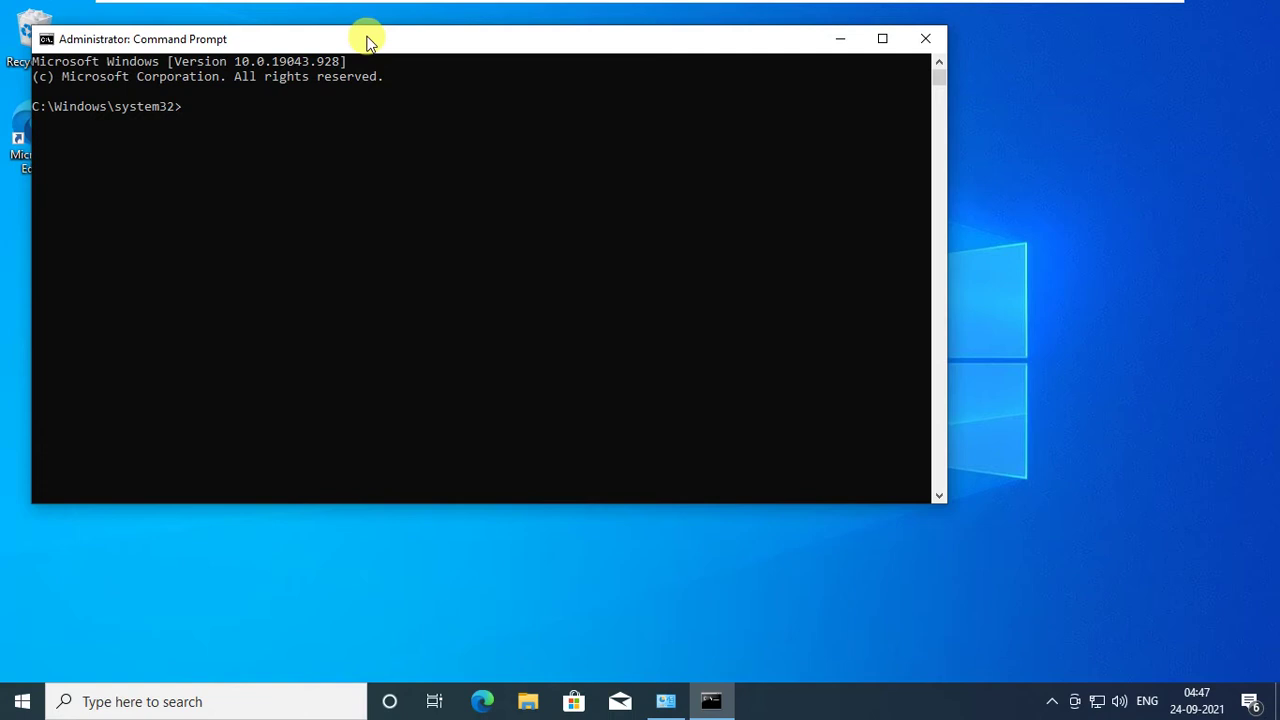
pyautogui.moveTo(373, 45); pyautogui.dragTo(522, 133)
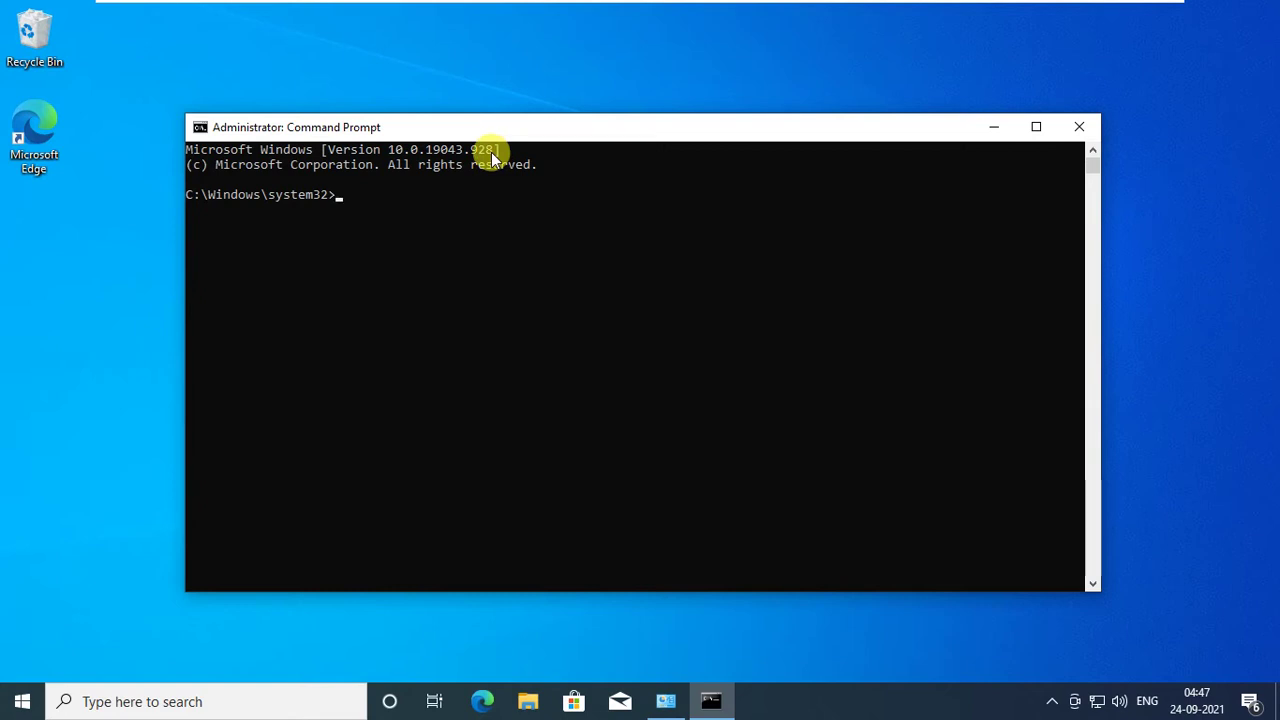
pyautogui.write('net')
pyautogui.write(' user ')
pyautogui.write('/add')
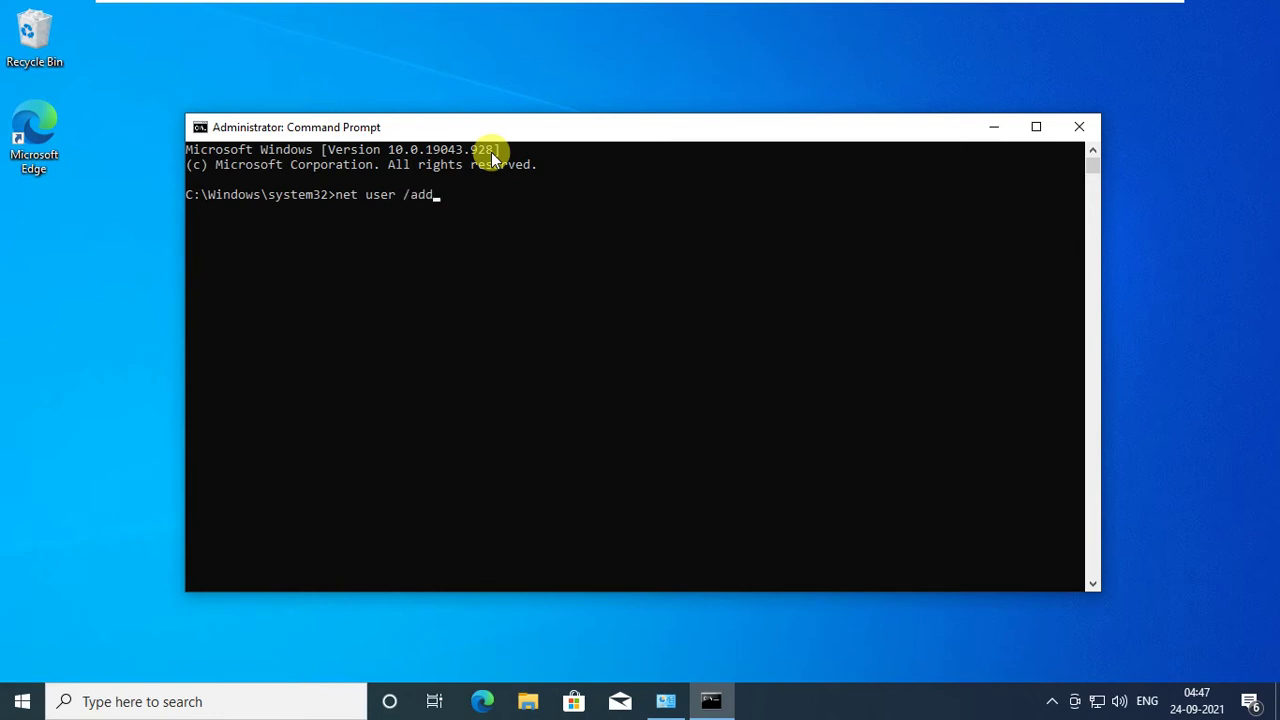
pyautogui.write(' Ra')
pyautogui.write('mesh ')
pyautogui.press('Return')
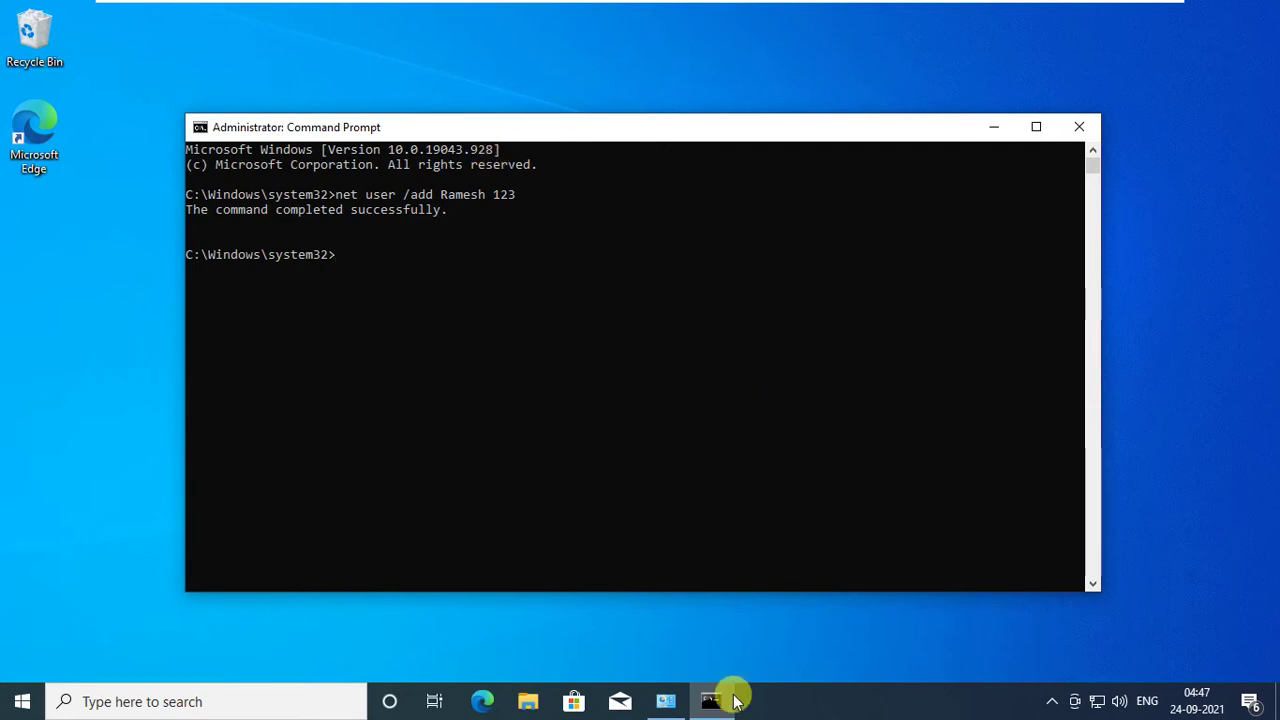
# Step: Check Manage Accounts lists Ramesh beside the administrator, then return to Command Prompt
pyautogui.click(655, 699)
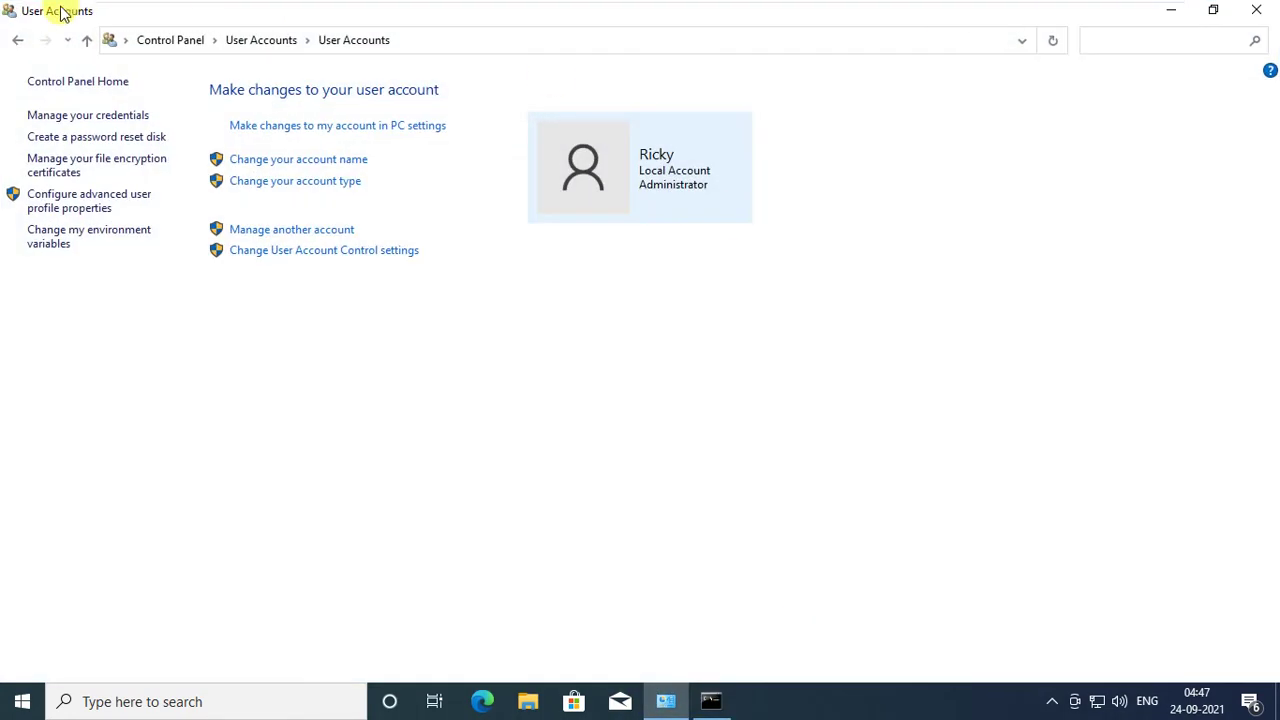
pyautogui.click(18, 40)
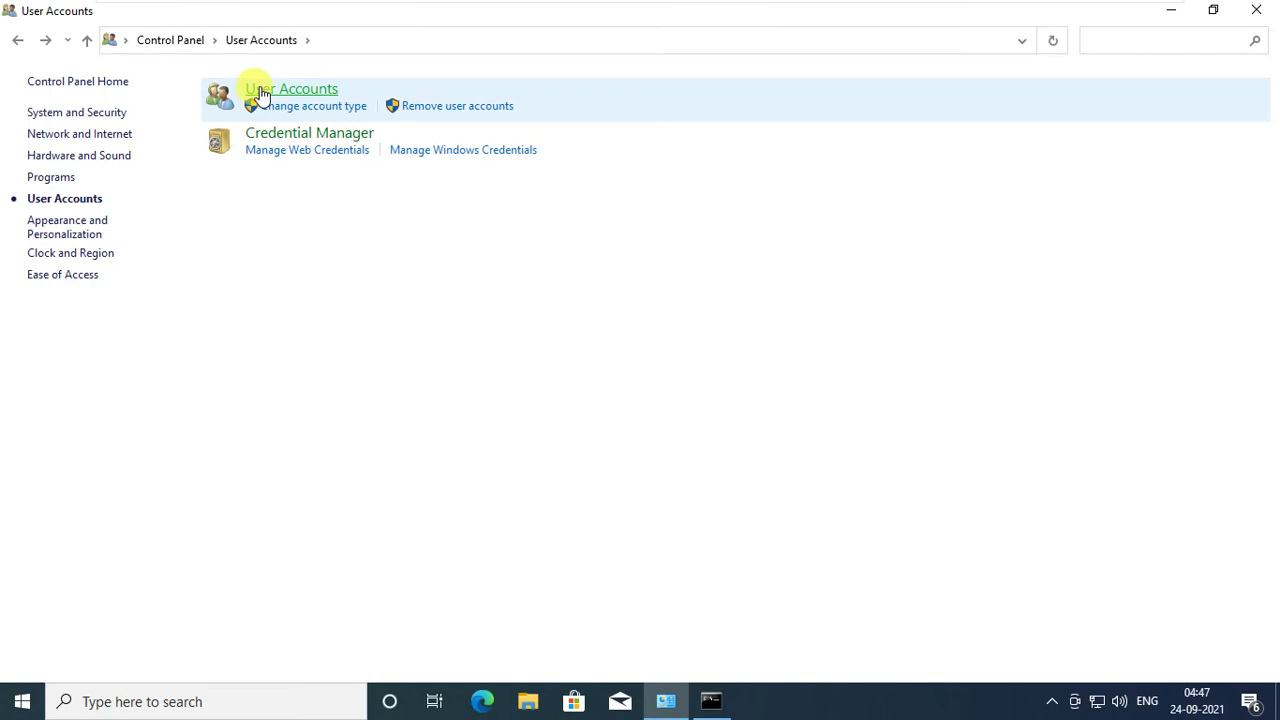
pyautogui.click(258, 90)
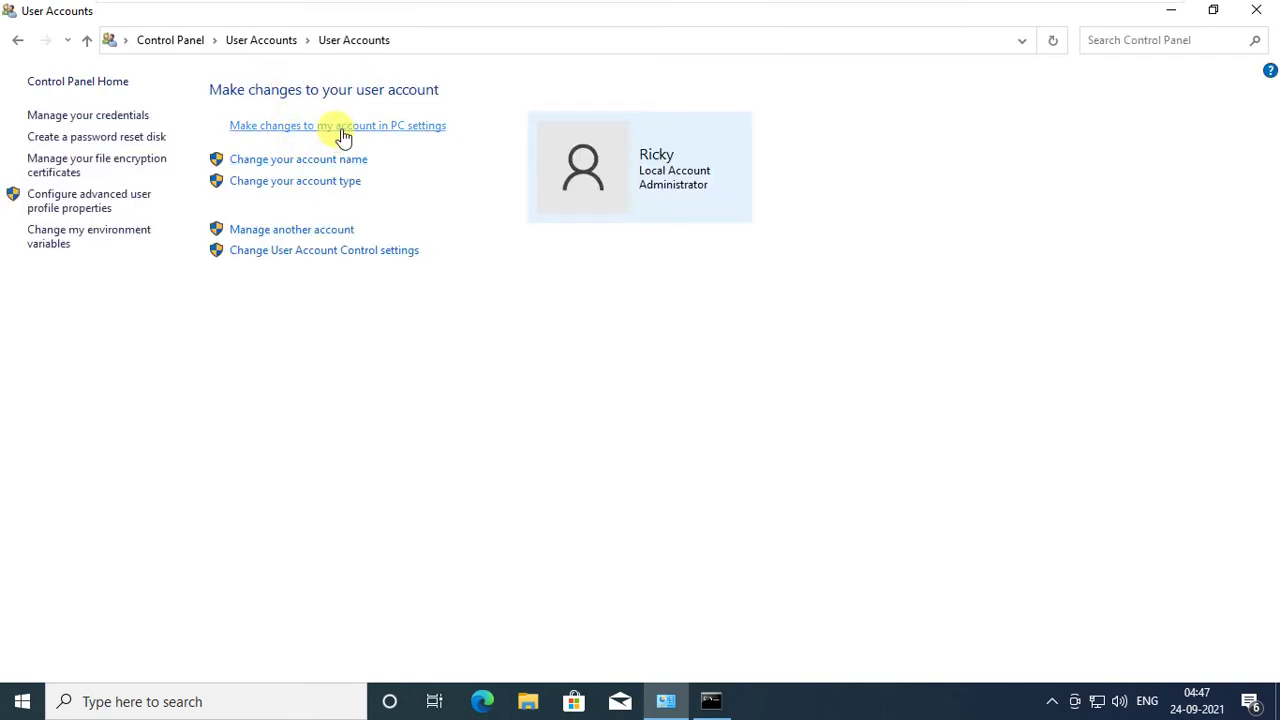
pyautogui.click(310, 232)
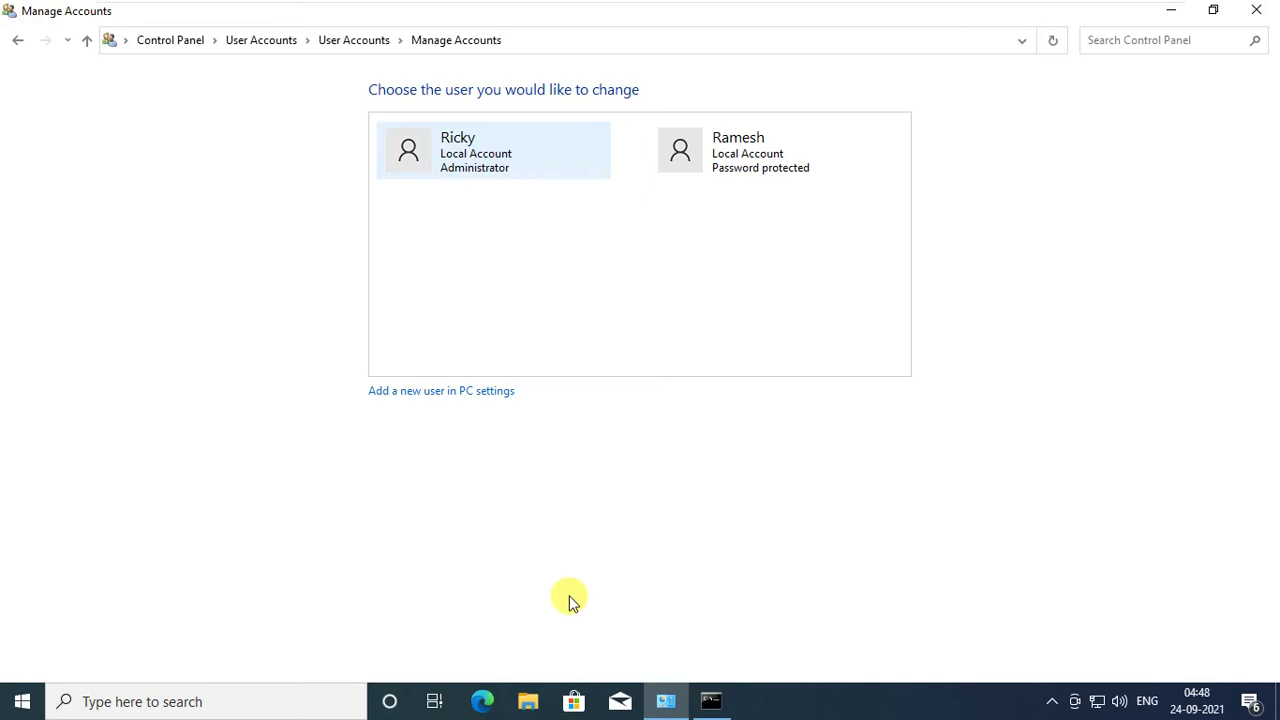
pyautogui.click(712, 703)
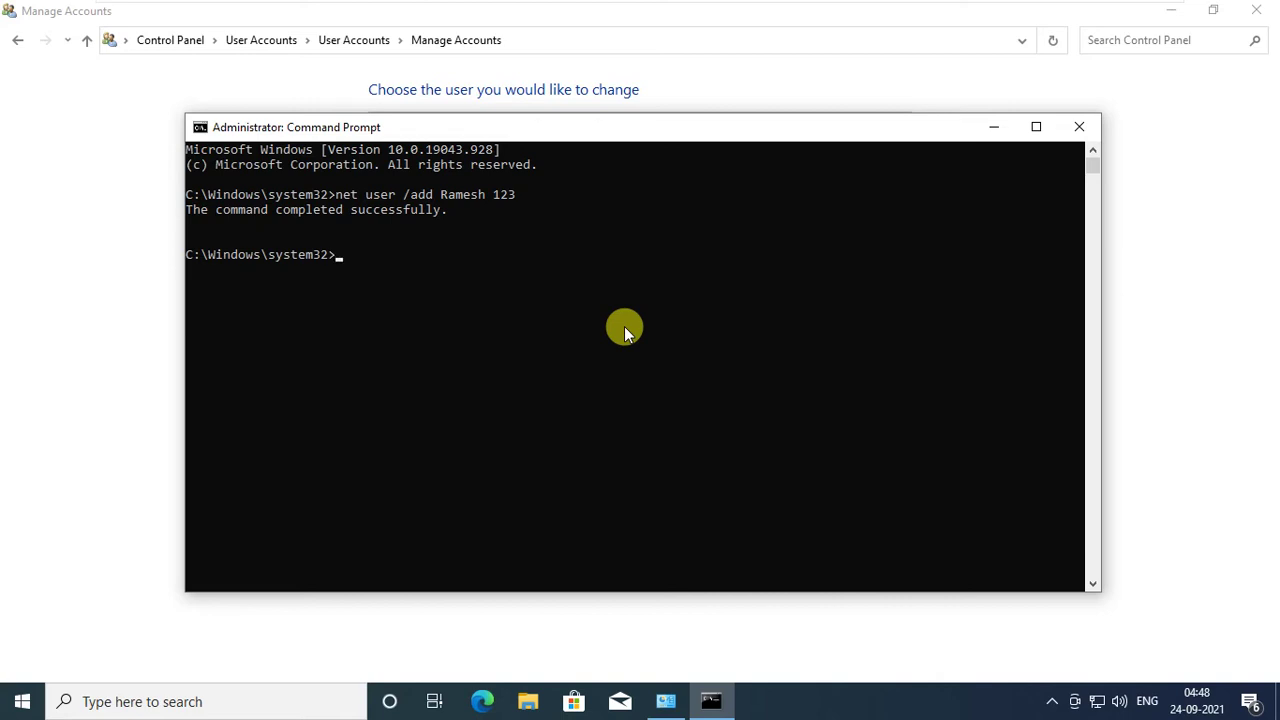
pyautogui.write('net')
pyautogui.write(' local')
pyautogui.write('g')
pyautogui.write('roup')
pyautogui.write(' admi')
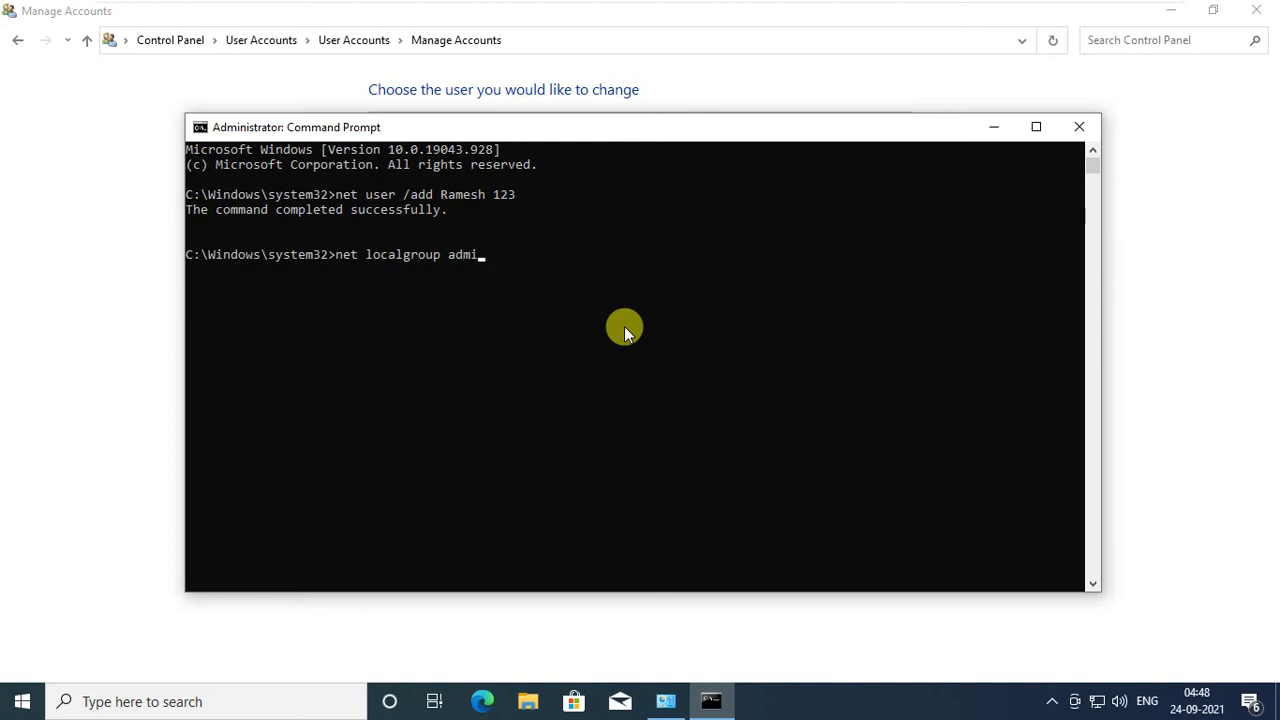
pyautogui.write('nis')
pyautogui.write('trato')
pyautogui.write('rs')
pyautogui.write(' Ram')
pyautogui.write('es')
pyautogui.write('h')
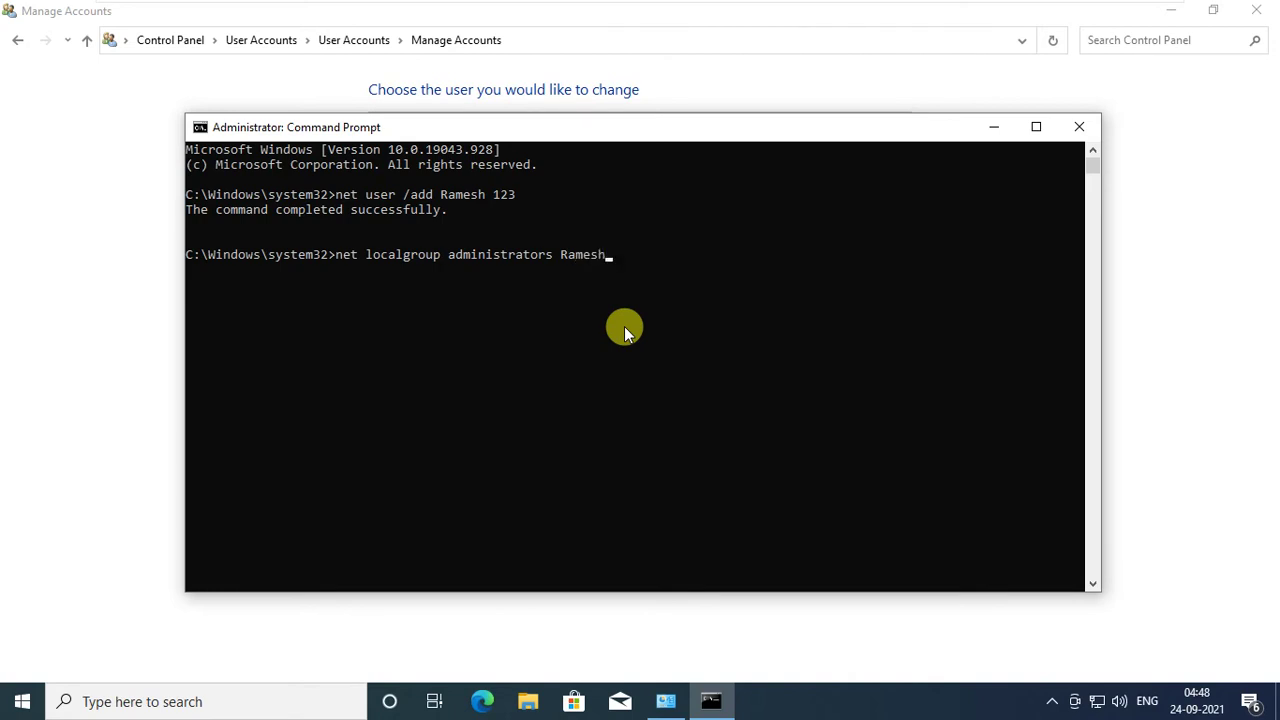
pyautogui.write(' /add')
# Step: Run 'net localgroup administrators Ramesh /add' to make Ramesh an administrator
pyautogui.press('Return')
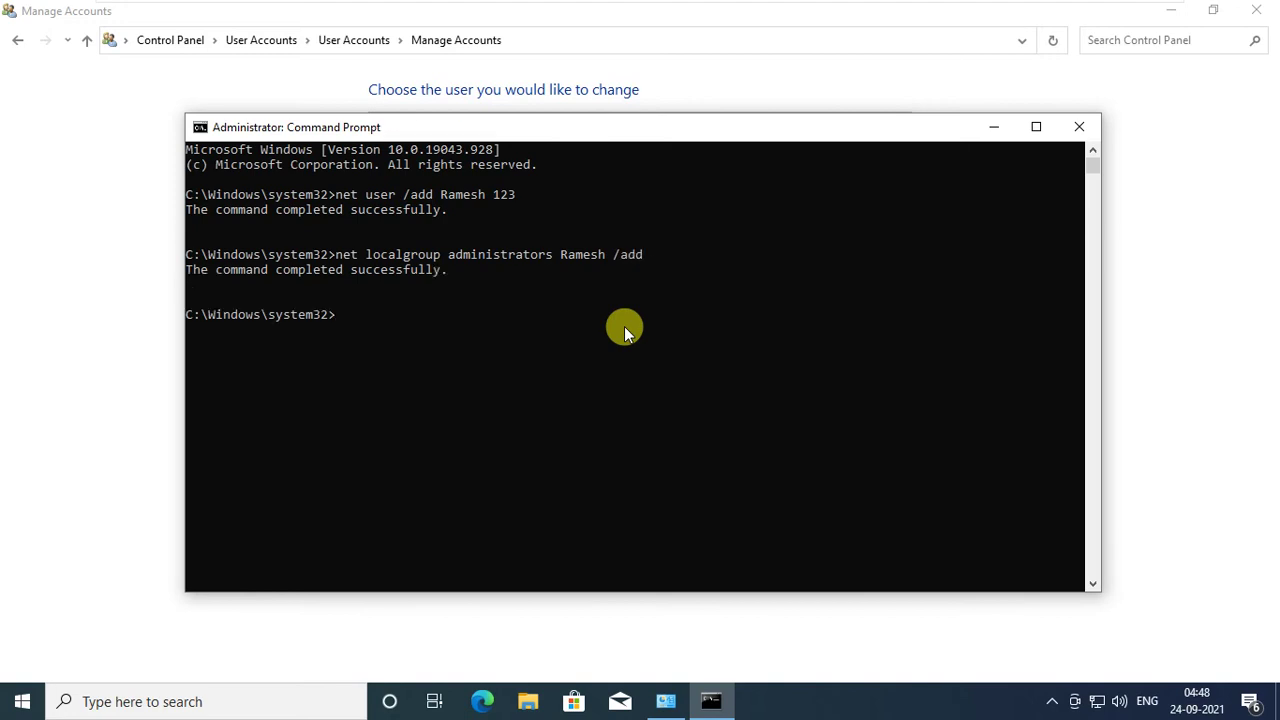
# Step: Confirm Ramesh's tile shows Administrator in Manage Accounts, then close that window
pyautogui.moveTo(933, 134); pyautogui.dragTo(945, 270)
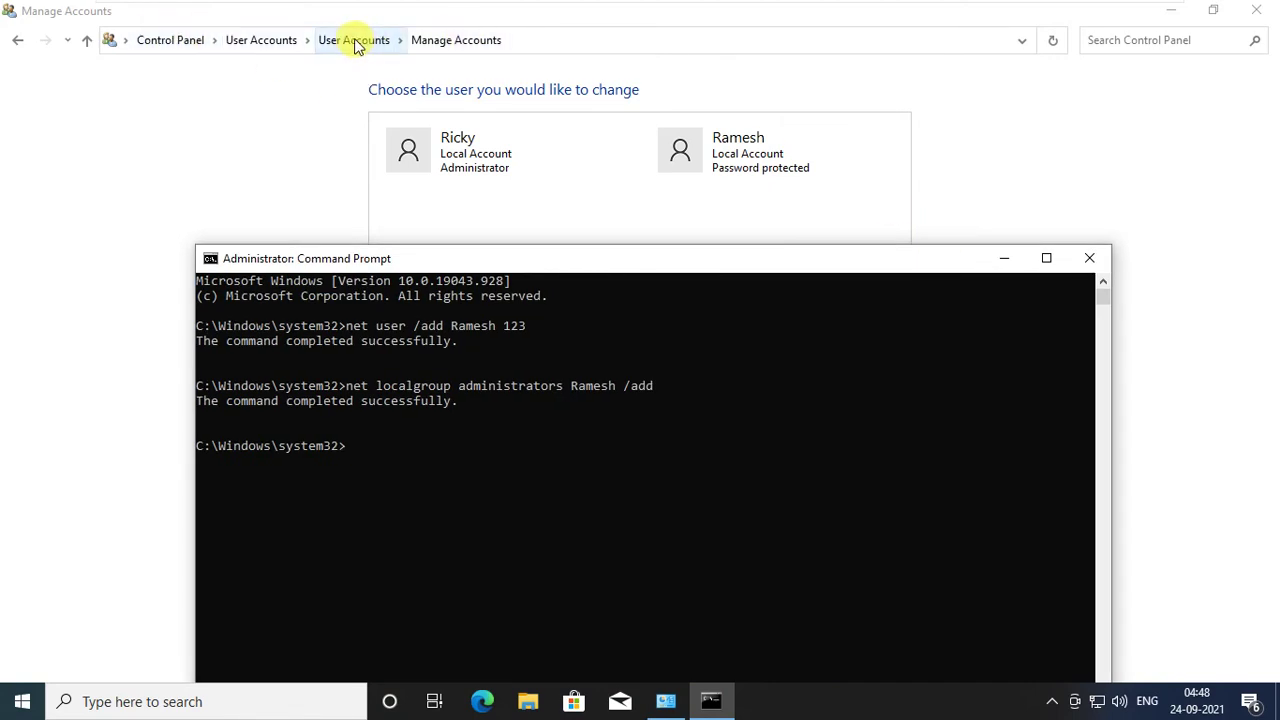
pyautogui.click(355, 40)
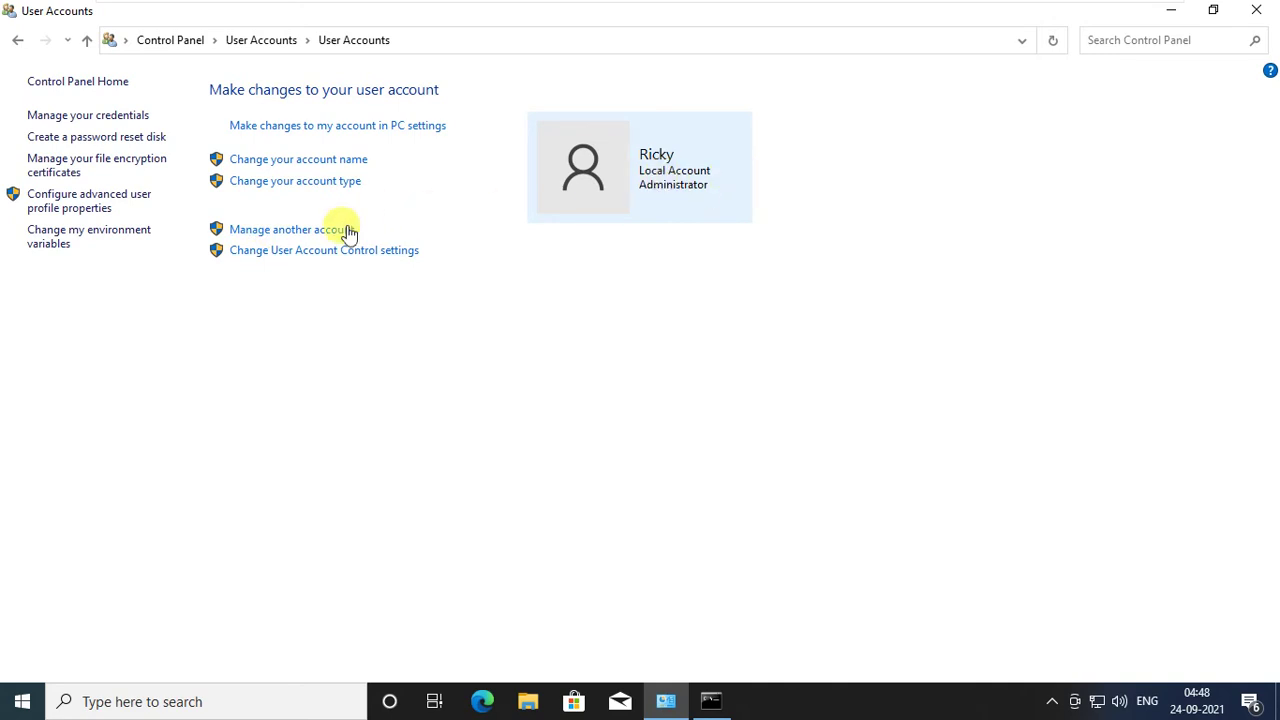
pyautogui.click(340, 230)
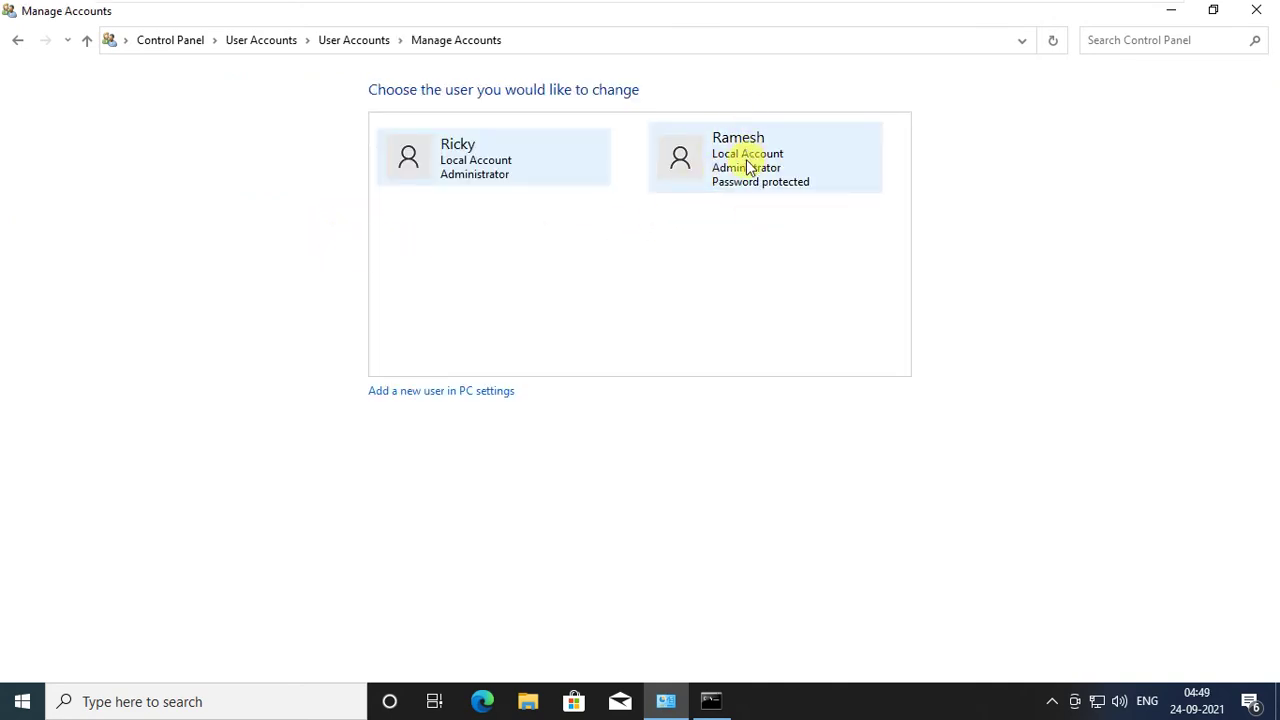
pyautogui.click(1258, 14)
# Step: Close Command Prompt, refresh the desktop twice, and switch to Ramesh from Start
pyautogui.click(1092, 258)
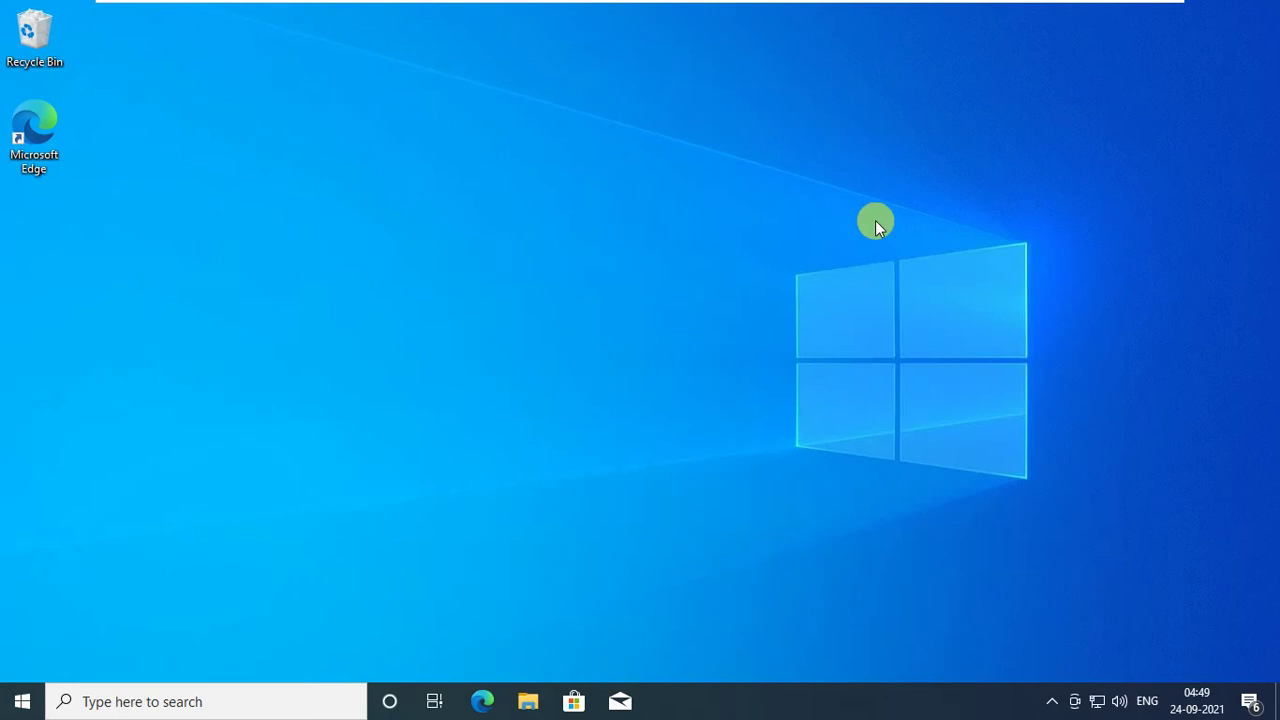
pyautogui.rightClick(625, 173)
pyautogui.click(666, 228)
pyautogui.rightClick(463, 222)
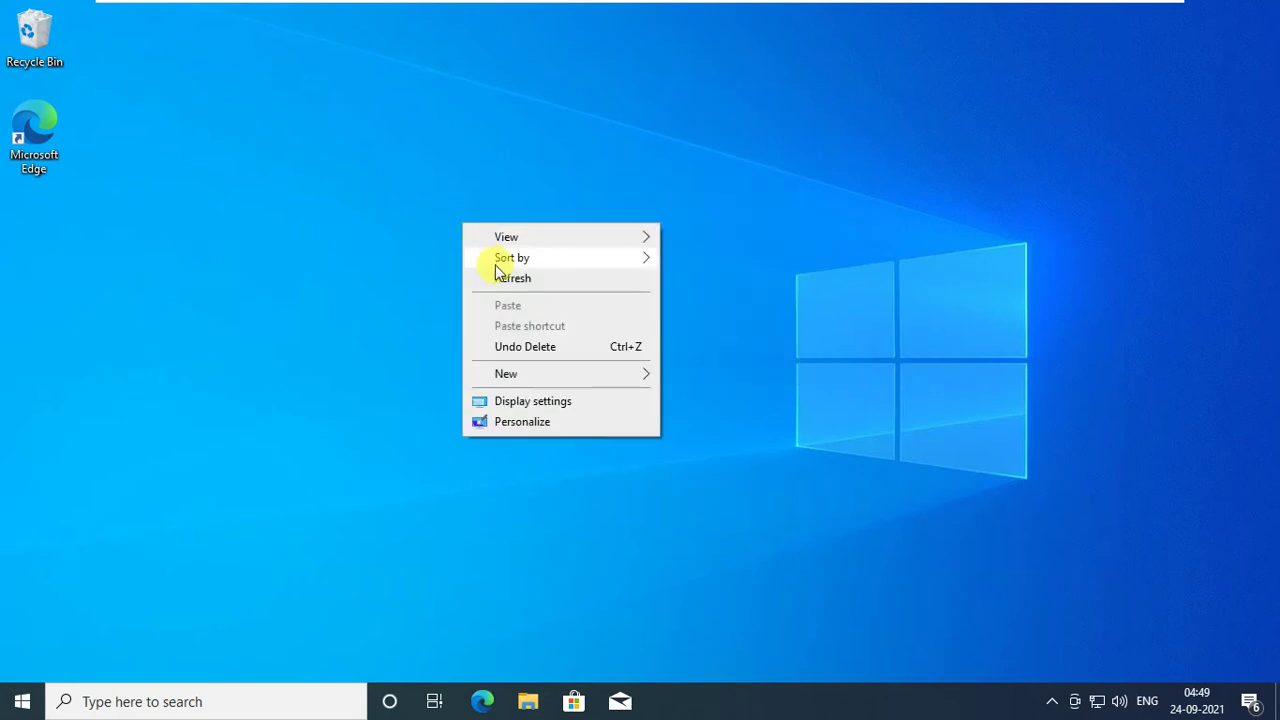
pyautogui.click(498, 278)
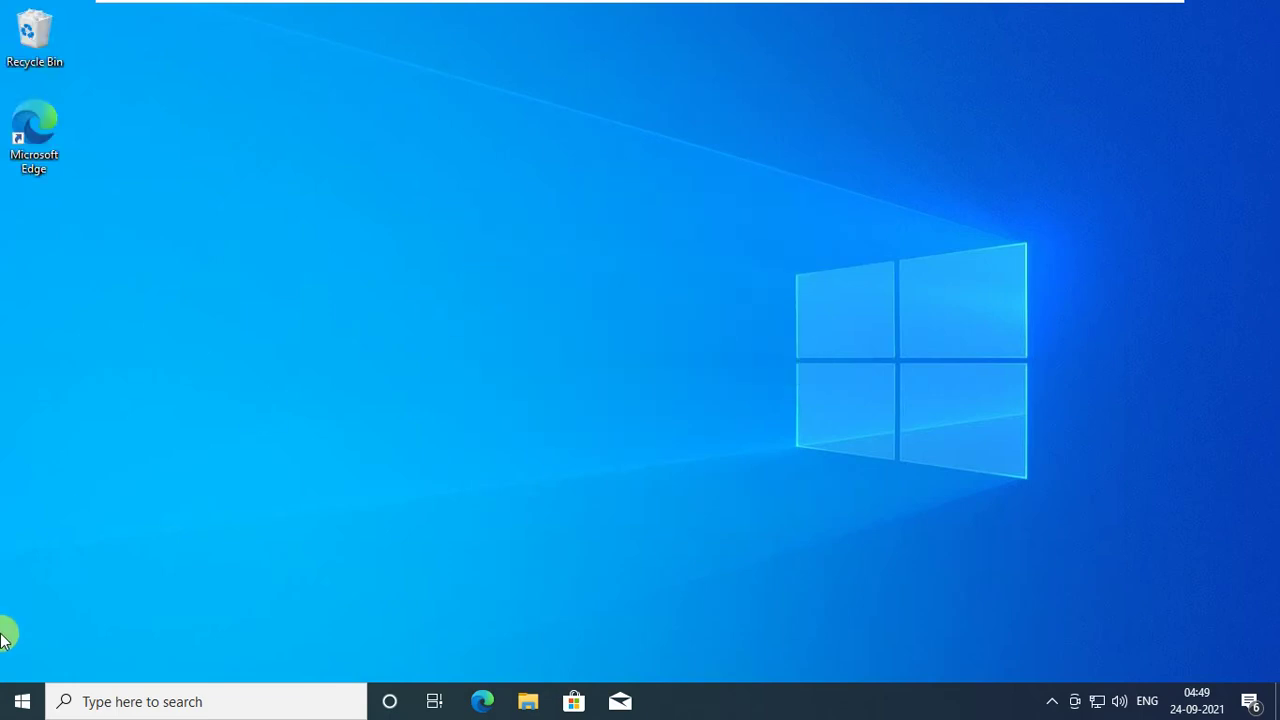
pyautogui.click(20, 700)
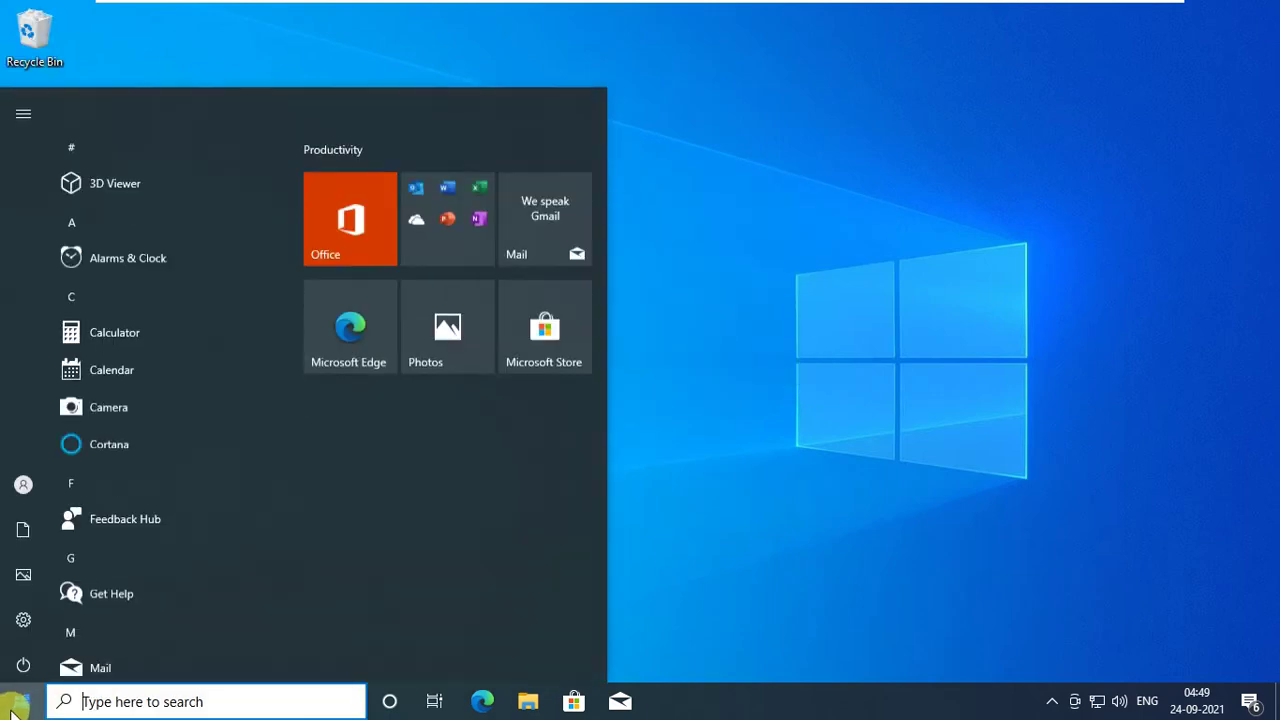
pyautogui.click(25, 481)
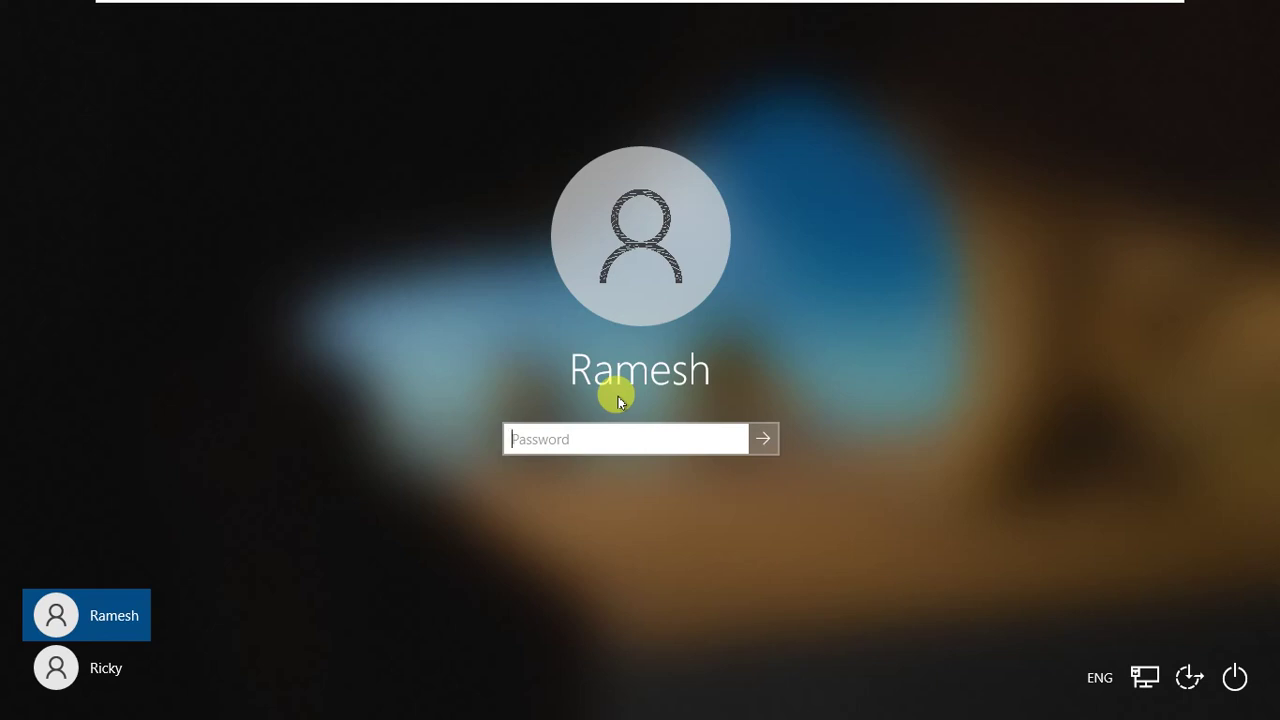
pyautogui.write('•••')
pyautogui.press('Return')
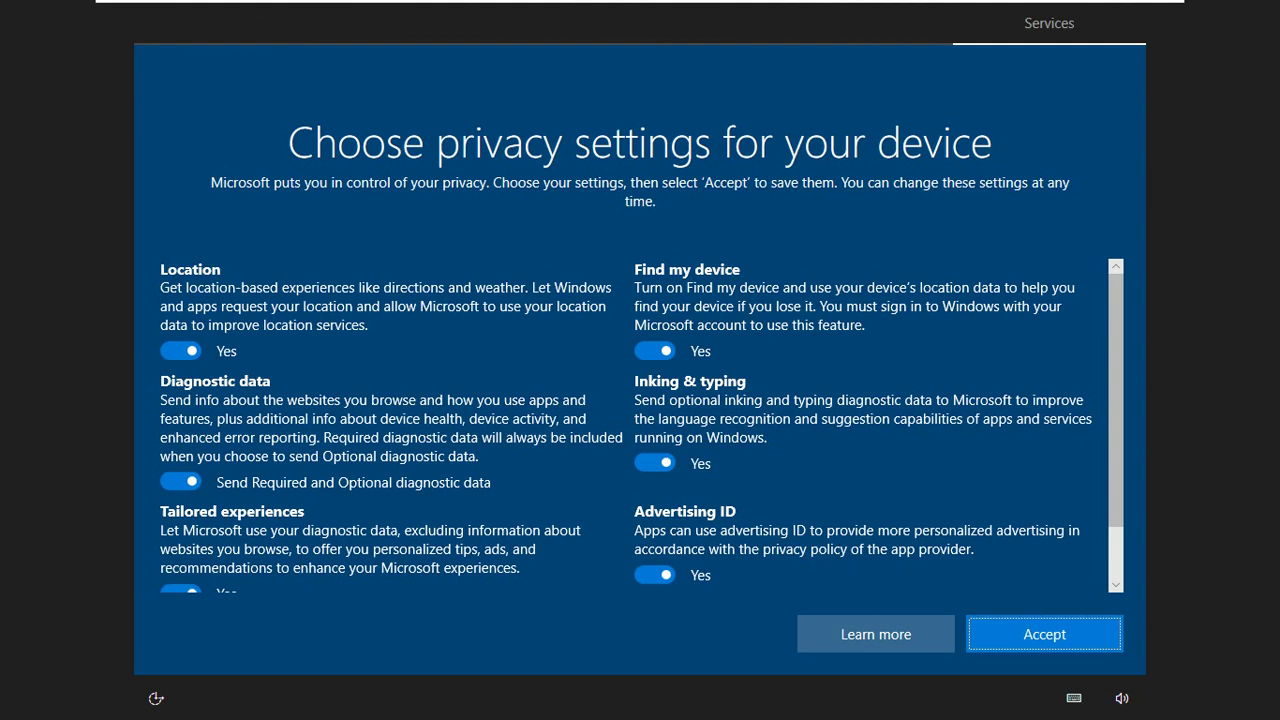
# Step: Accept the default choices on the 'Choose privacy settings for your device' screen
pyautogui.click(1036, 638)
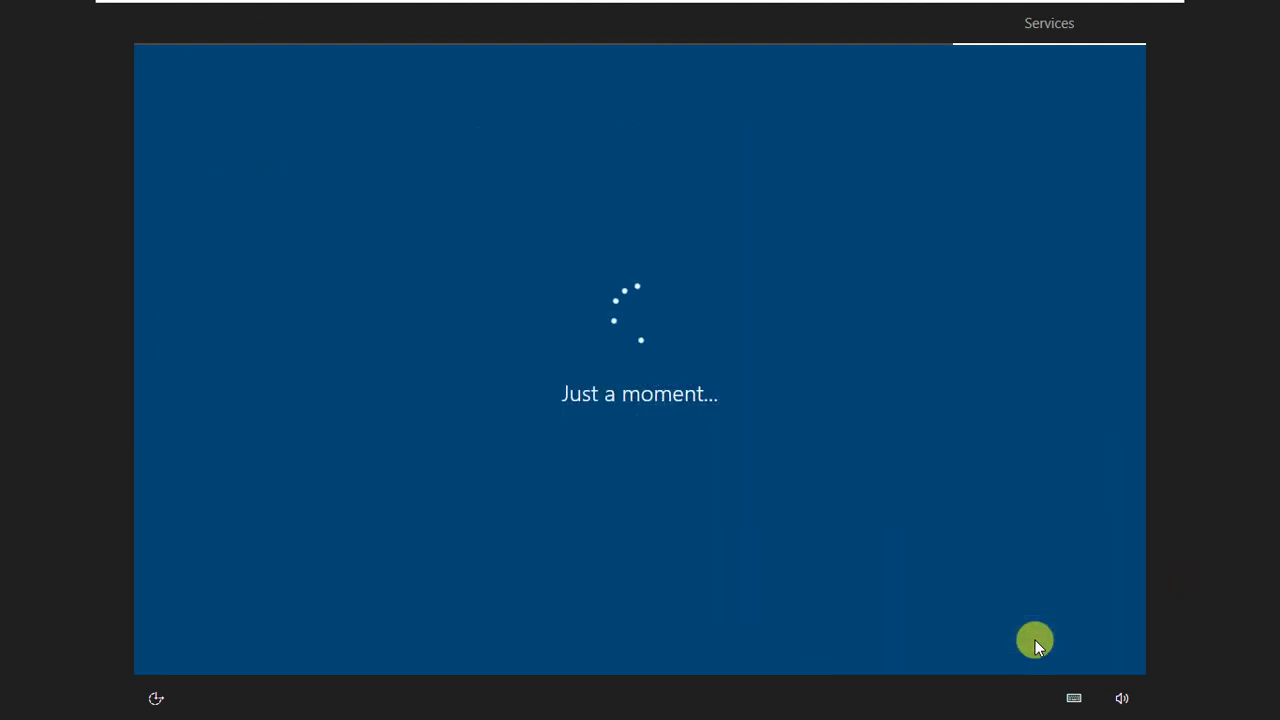